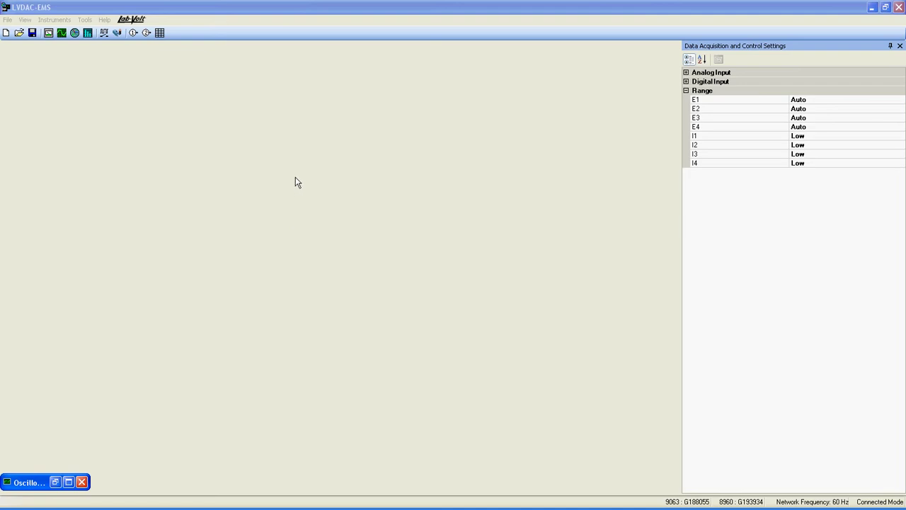
Bring LVDAC-EMS to the front and launch the Chopper/Inverter Control instrument
click(195, 163)
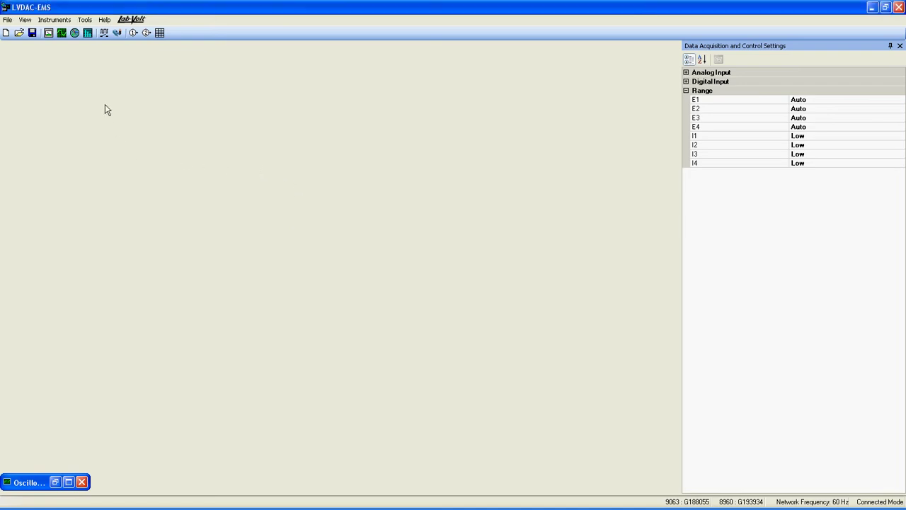
click(103, 32)
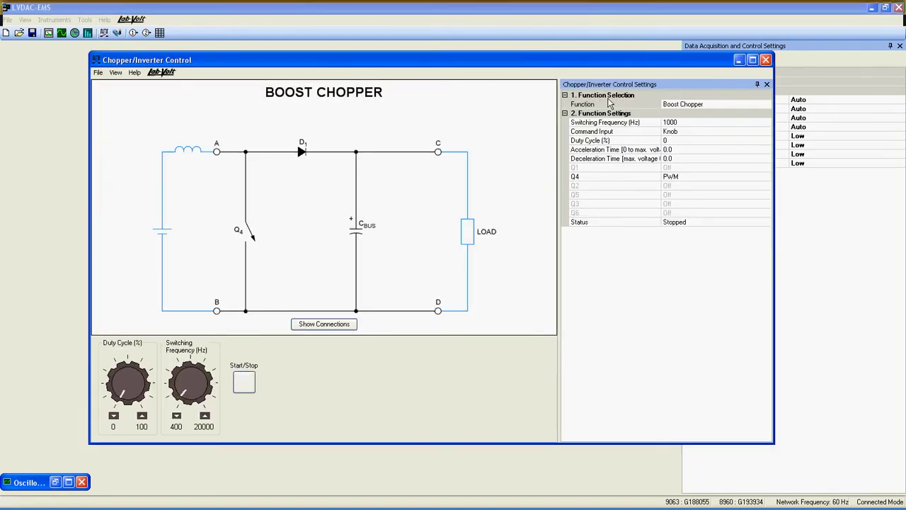
Change the chopper function from Boost Chopper to Buck/Boost Chopper
click(733, 105)
click(768, 105)
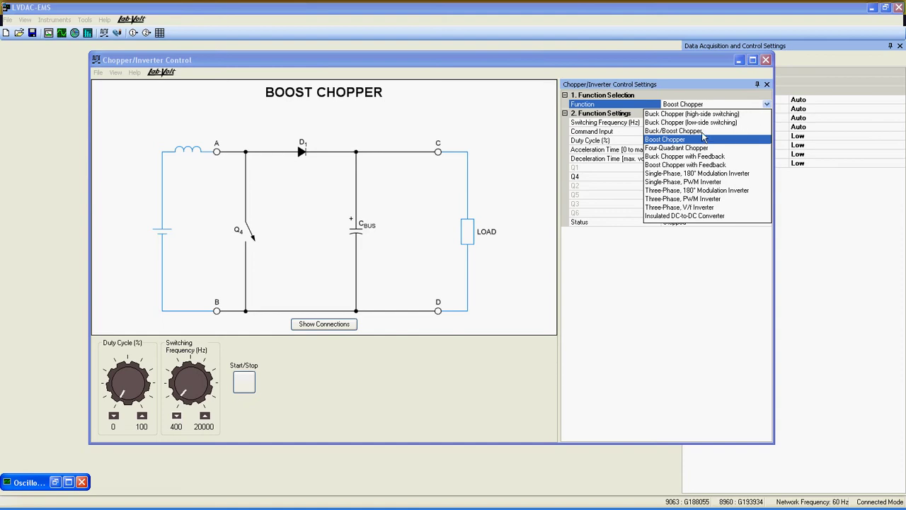
click(701, 131)
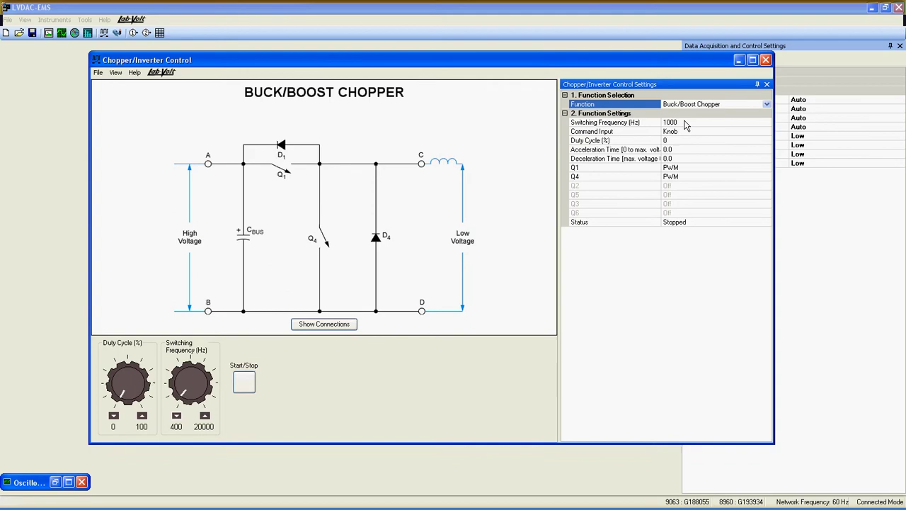
click(684, 121)
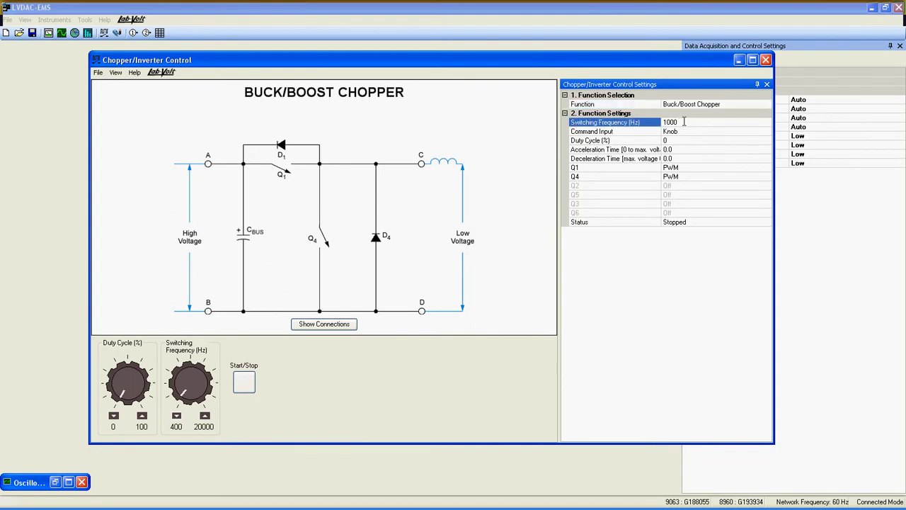
click(764, 133)
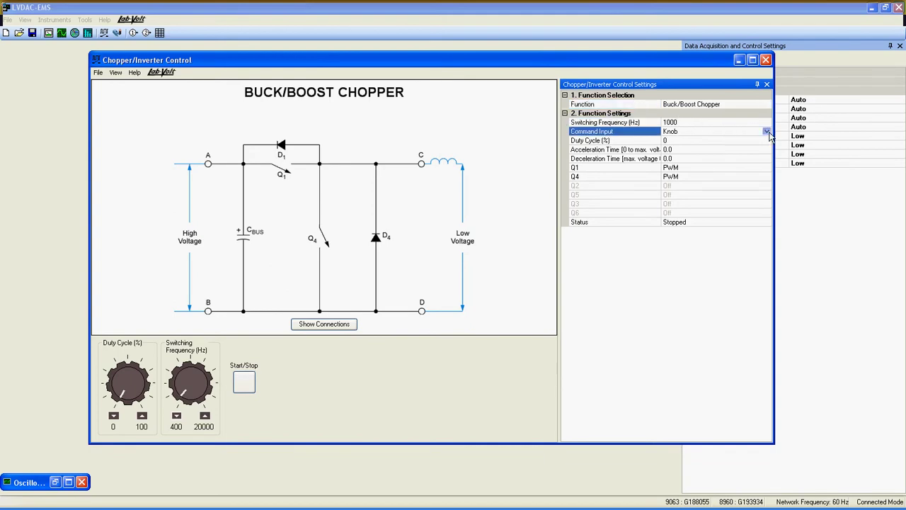
click(768, 133)
click(763, 142)
click(706, 141)
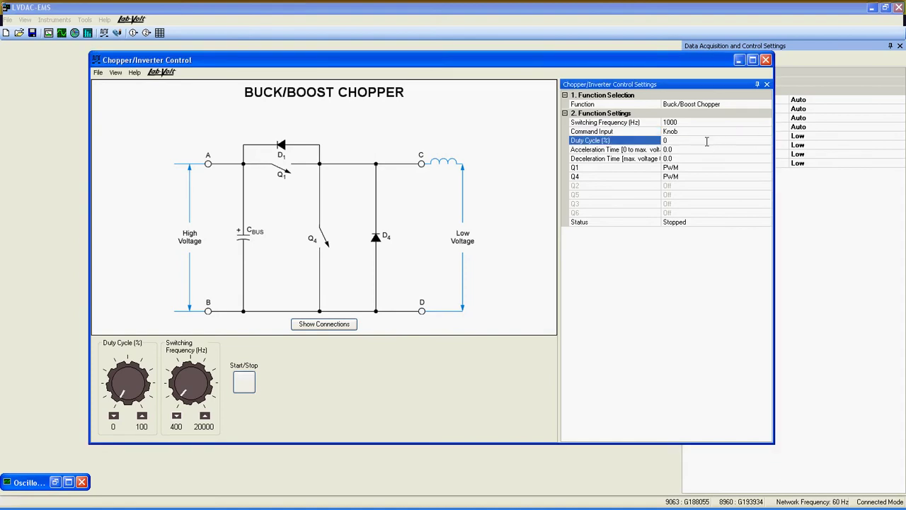
click(707, 149)
click(704, 158)
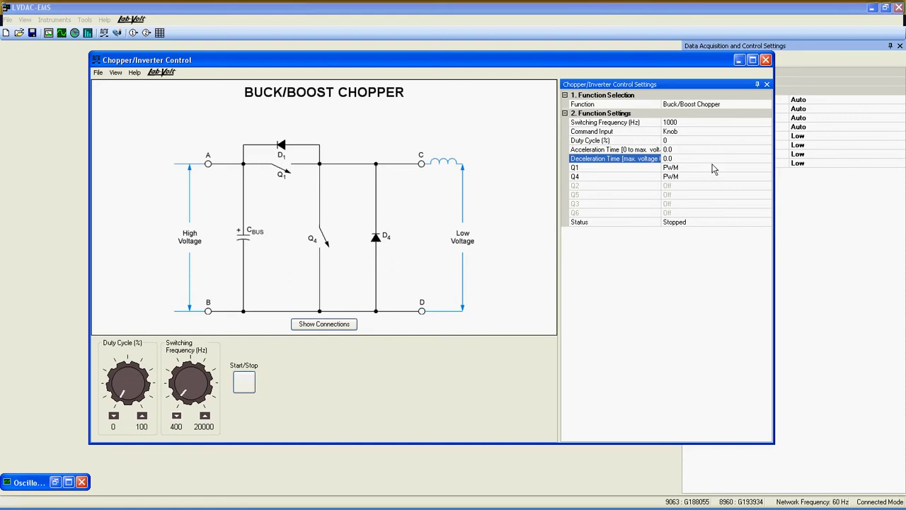
click(765, 168)
click(762, 177)
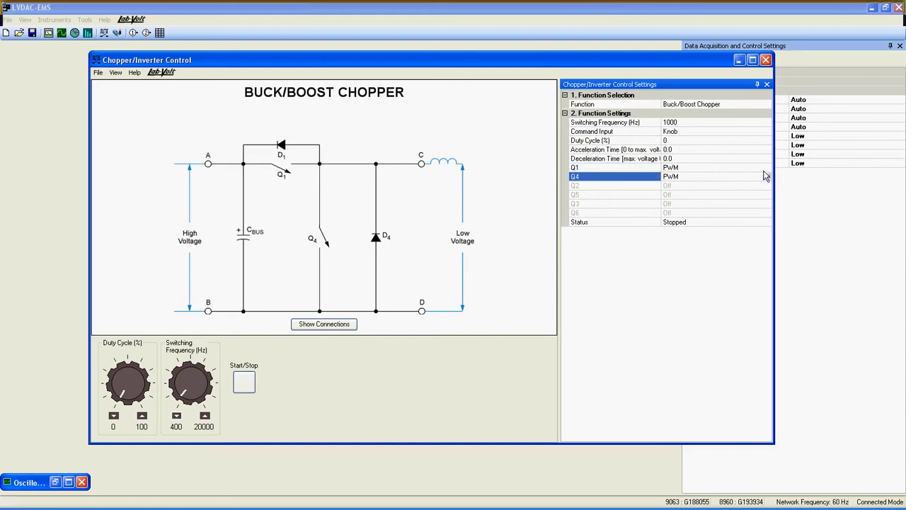
click(767, 177)
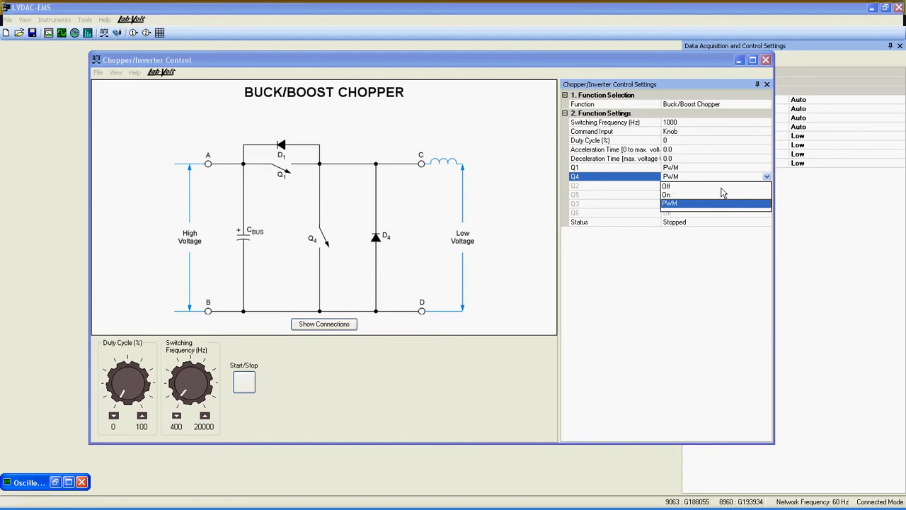
click(766, 180)
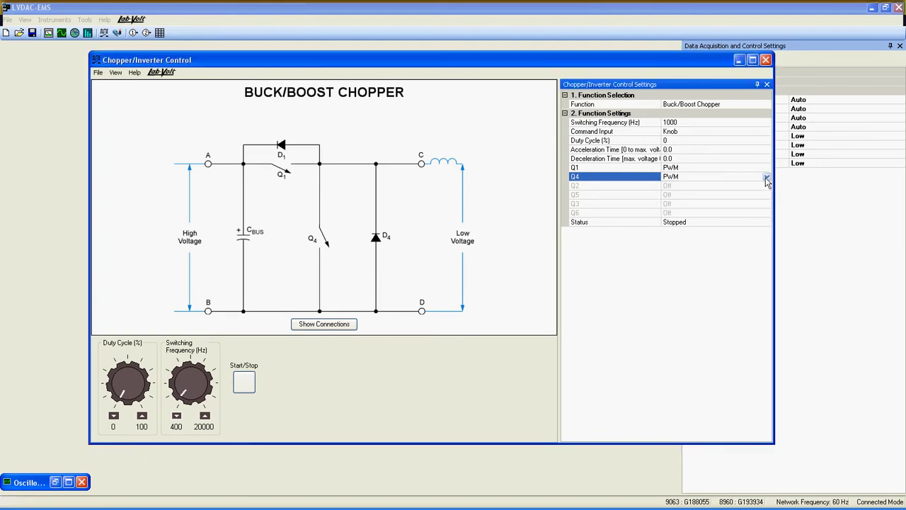
click(749, 221)
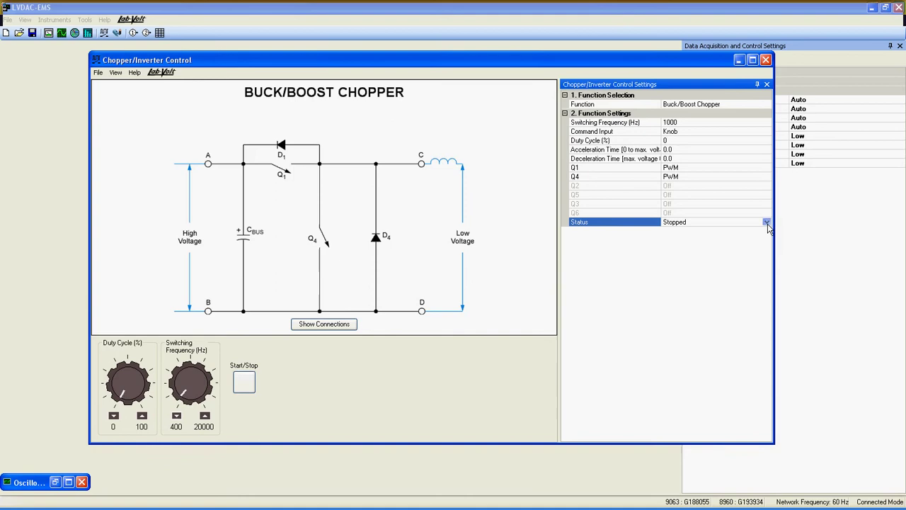
click(766, 223)
Keep the chopper Stopped and set the duty cycle to 50% at 20000 Hz switching
click(760, 240)
drag(125, 402, 206, 398)
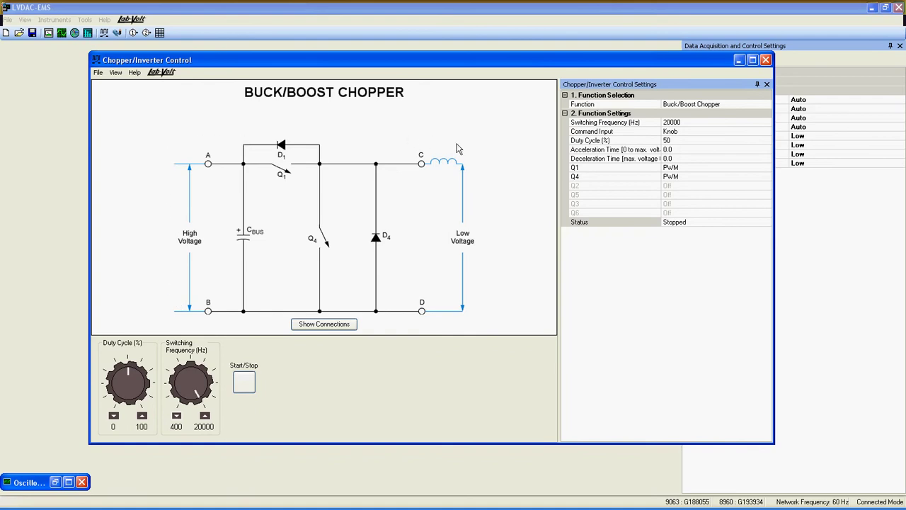
Review the chopper module's connection diagram, then close it
click(351, 327)
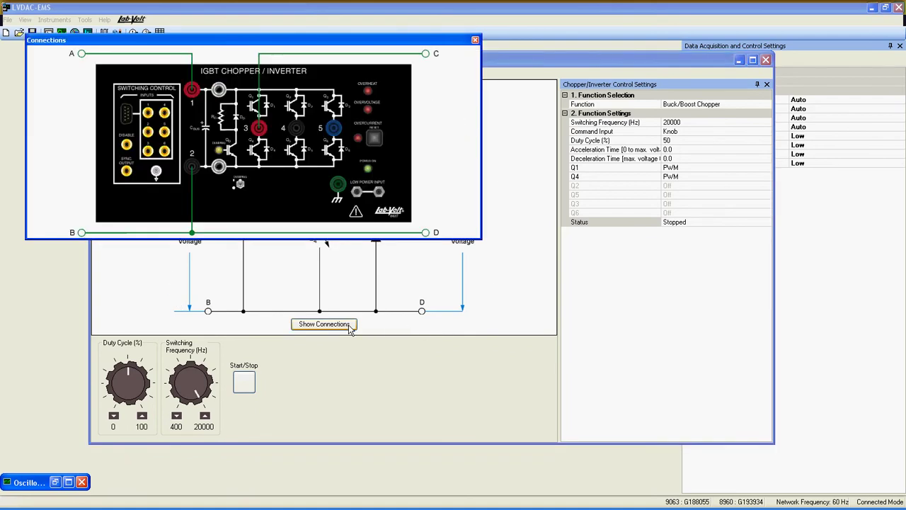
click(475, 41)
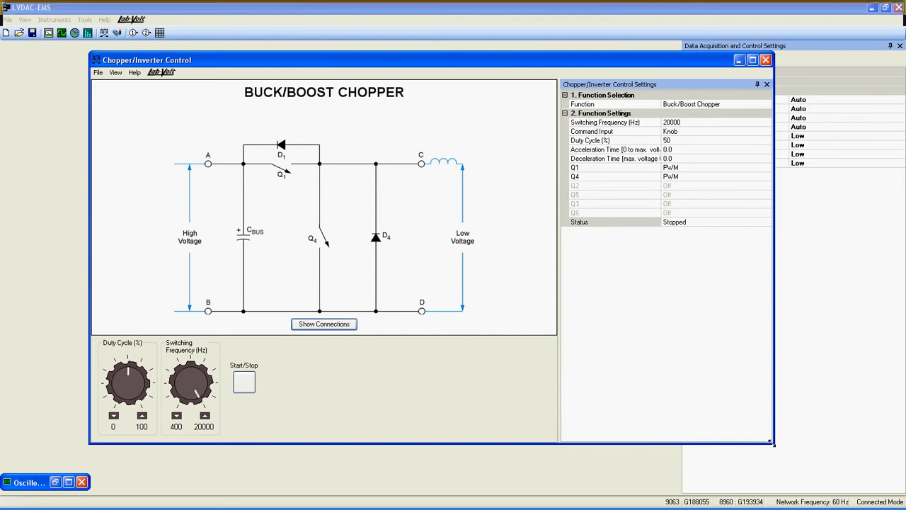
Shrink and move the chopper window aside, restore the oscilloscope, and start continuous acquisition
drag(772, 444, 493, 313)
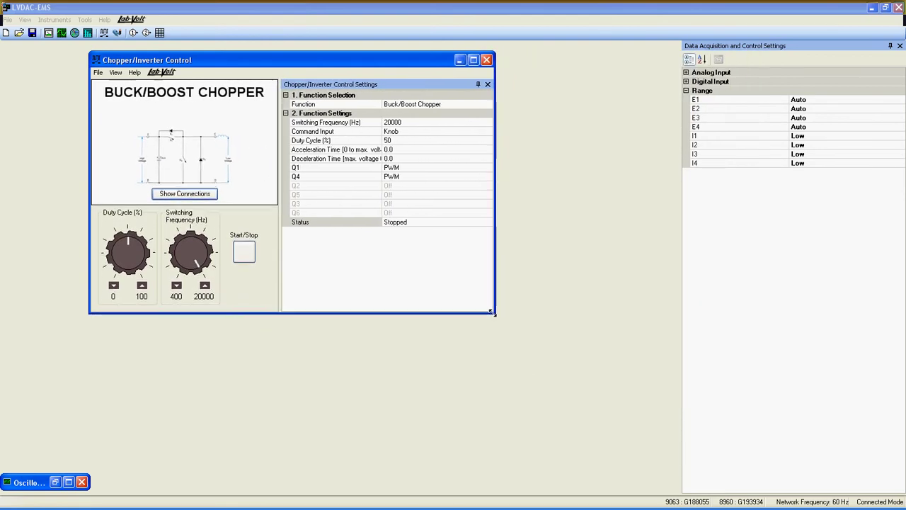
drag(294, 59, 692, 216)
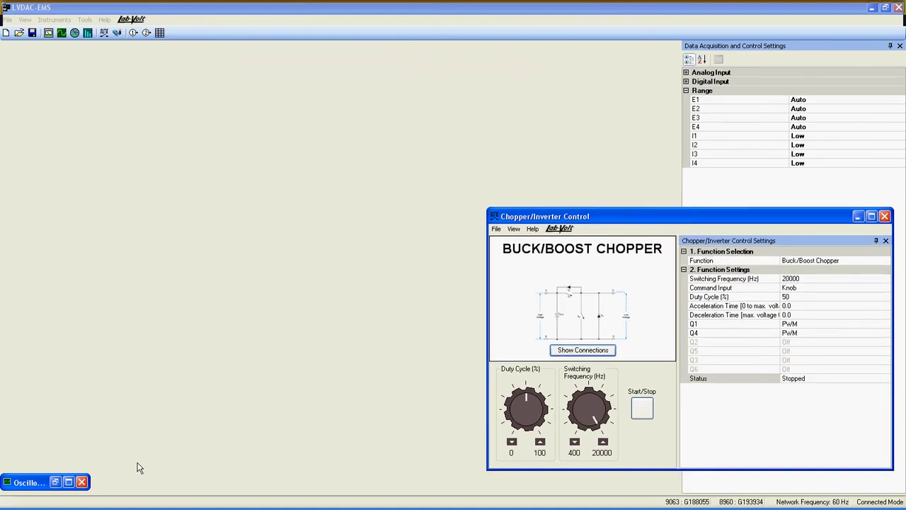
click(55, 482)
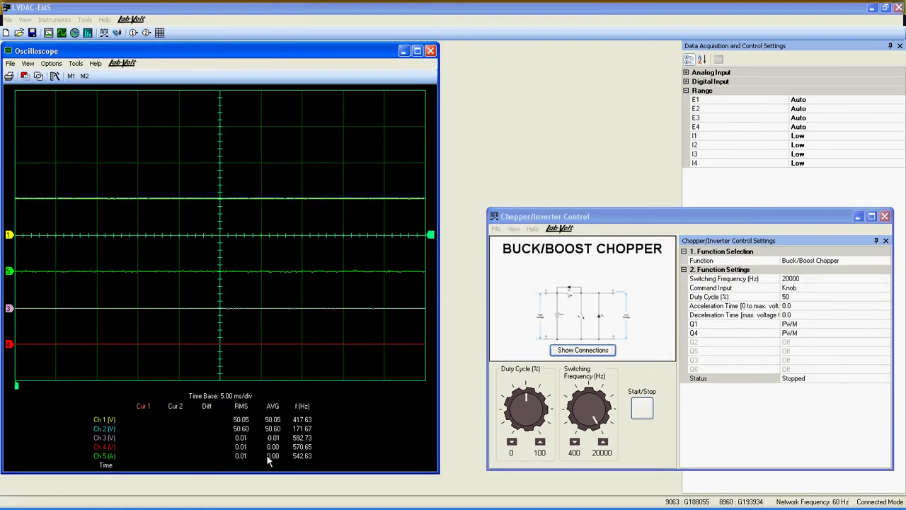
click(39, 76)
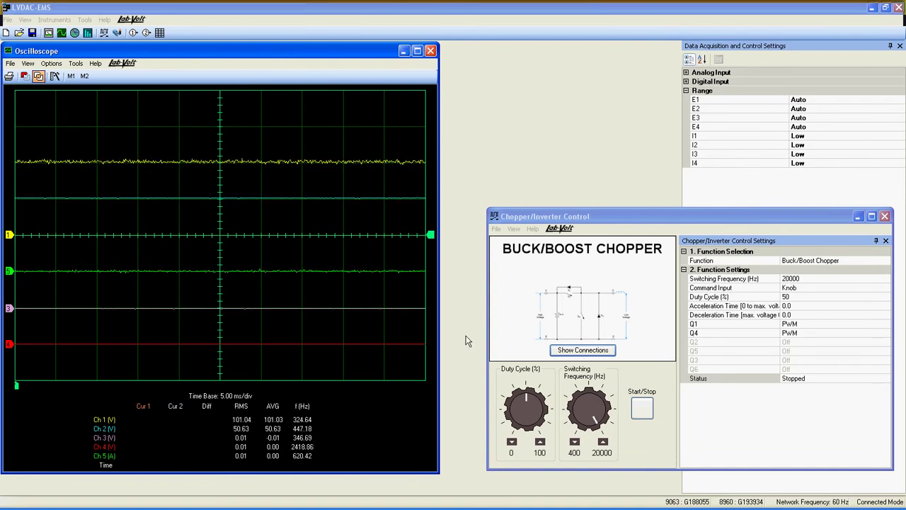
Start the Buck/Boost Chopper running and display the module's connection diagram
click(640, 411)
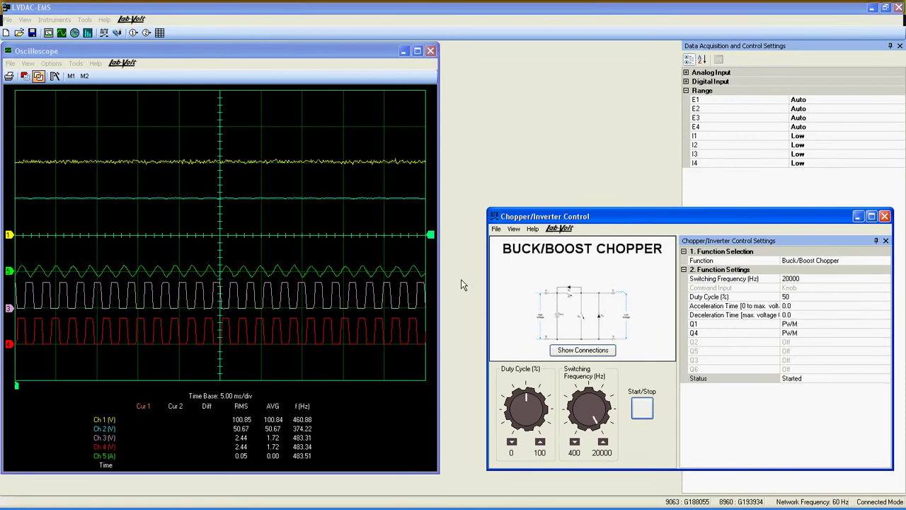
click(575, 350)
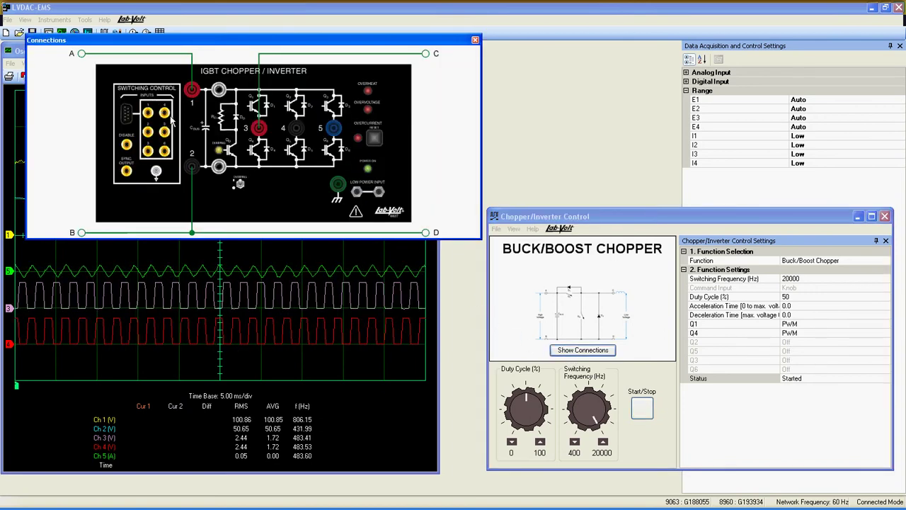
Close the Connections diagram, revealing scope readings of about 100.9 V and 50.65 V
click(475, 40)
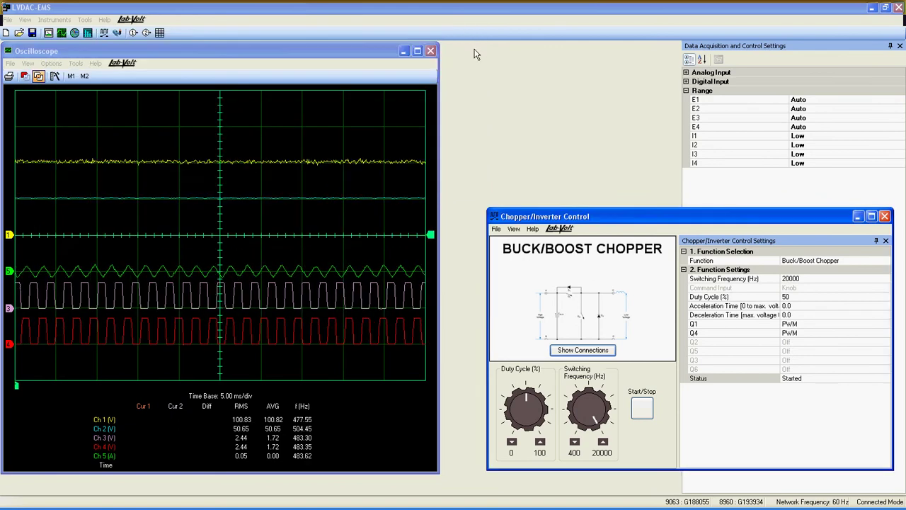
Raise the chopper duty cycle from 50% to 55%
click(540, 444)
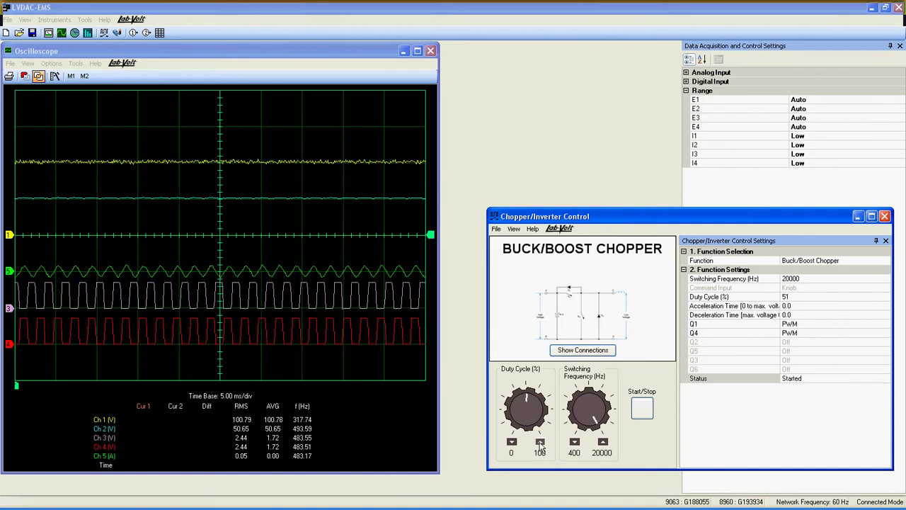
click(540, 444)
click(540, 444)
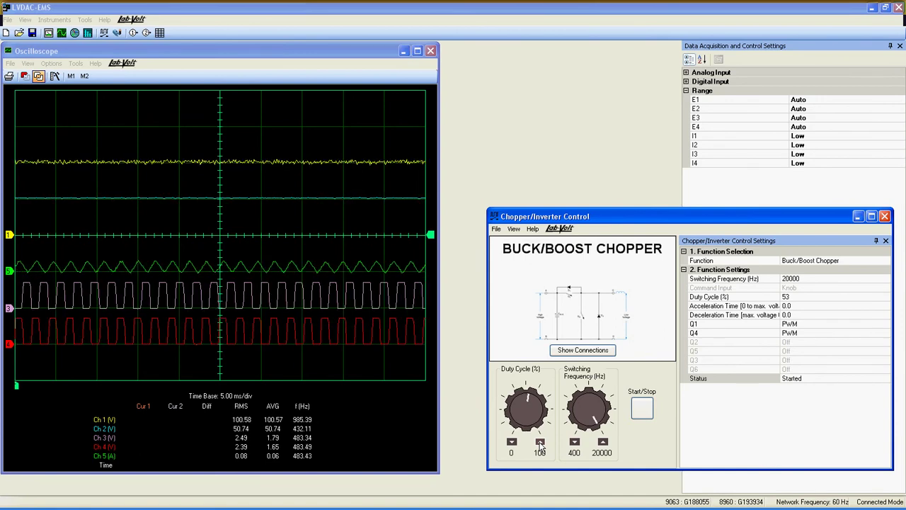
click(541, 444)
click(540, 443)
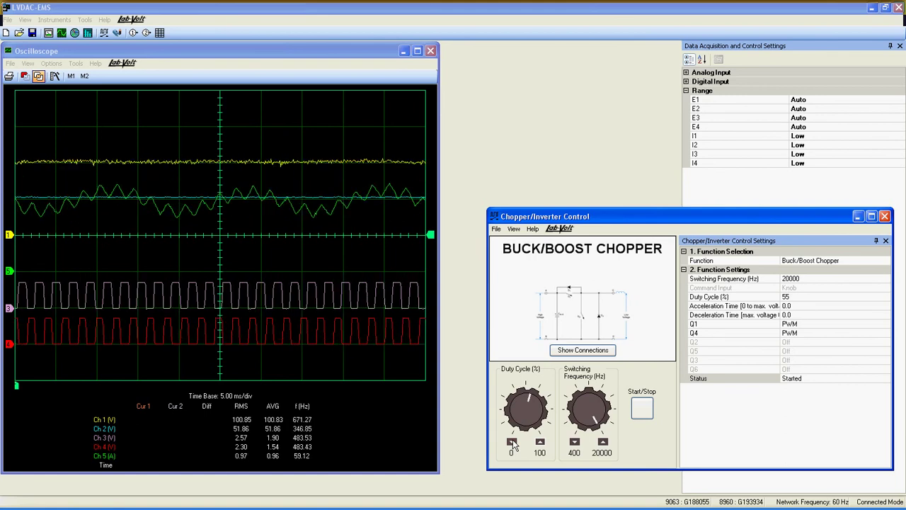
Lower the duty cycle from 55% down to 46%
click(512, 444)
click(512, 444)
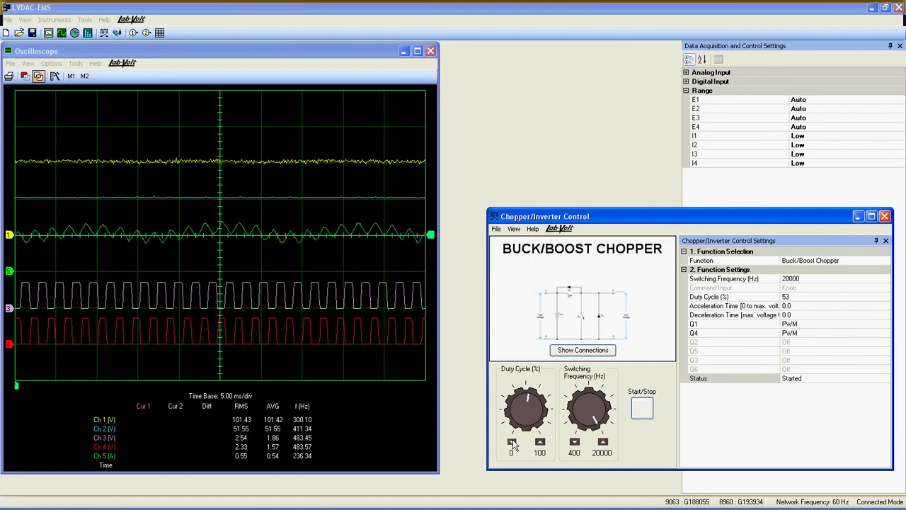
click(512, 444)
click(512, 444)
click(512, 444)
click(512, 444)
click(512, 444)
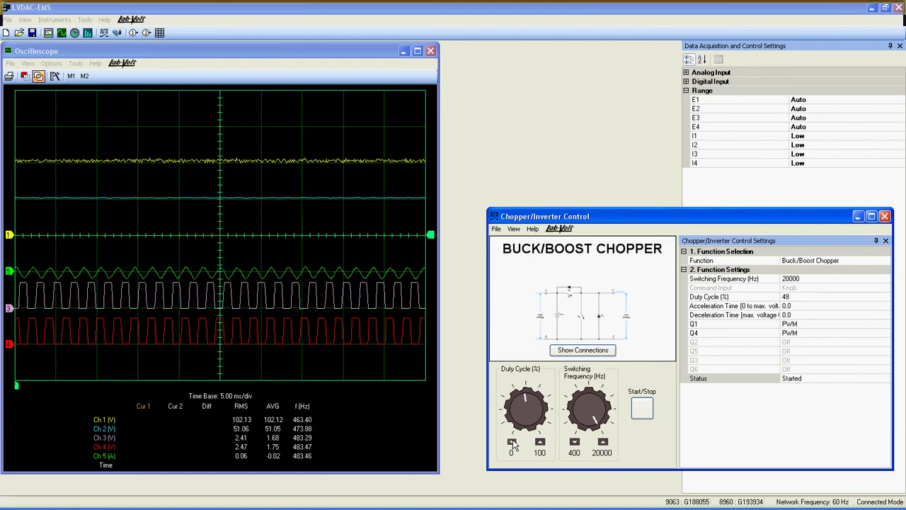
click(512, 444)
click(512, 444)
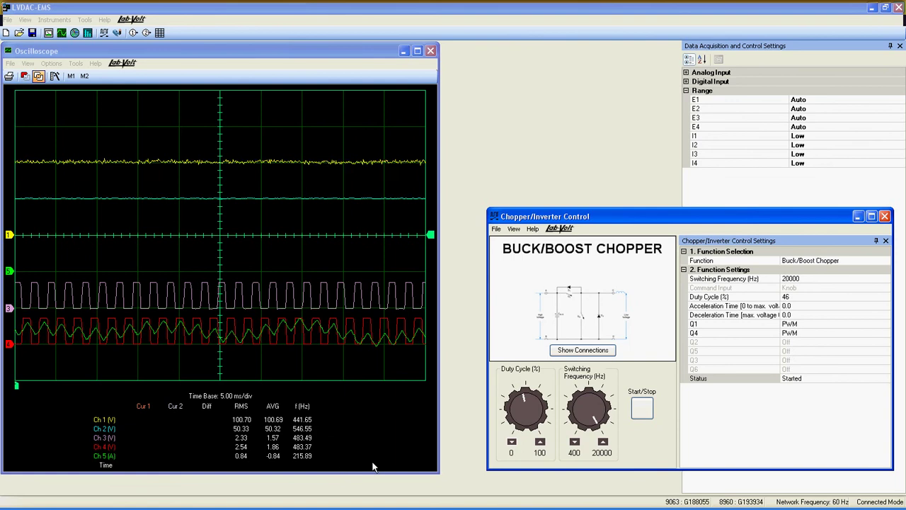
Bring the duty cycle back up to 50%
click(540, 443)
click(541, 442)
click(540, 443)
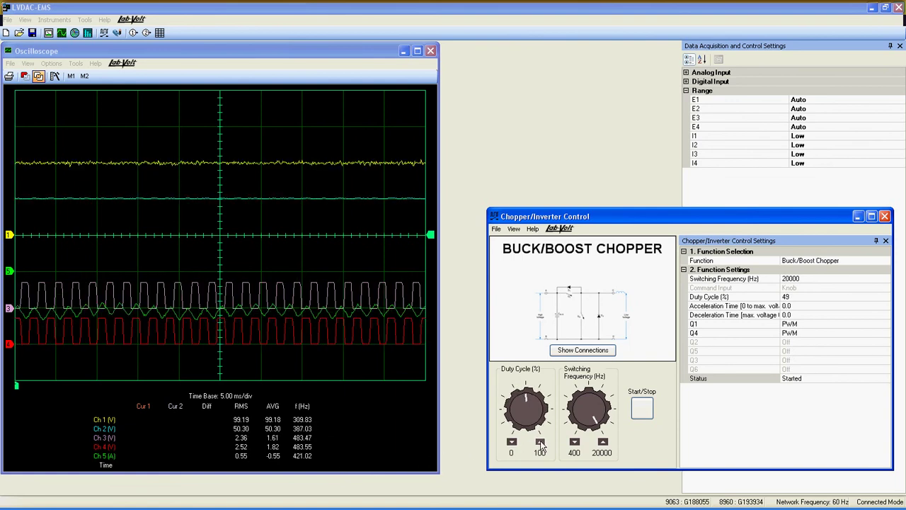
click(538, 442)
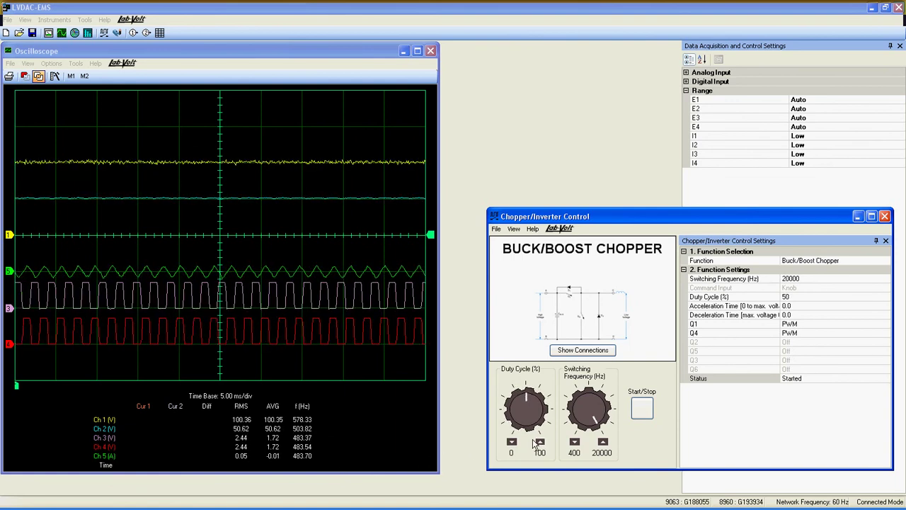
Lower the switching frequency to 13726 Hz, then stop the chopper
drag(601, 429, 600, 404)
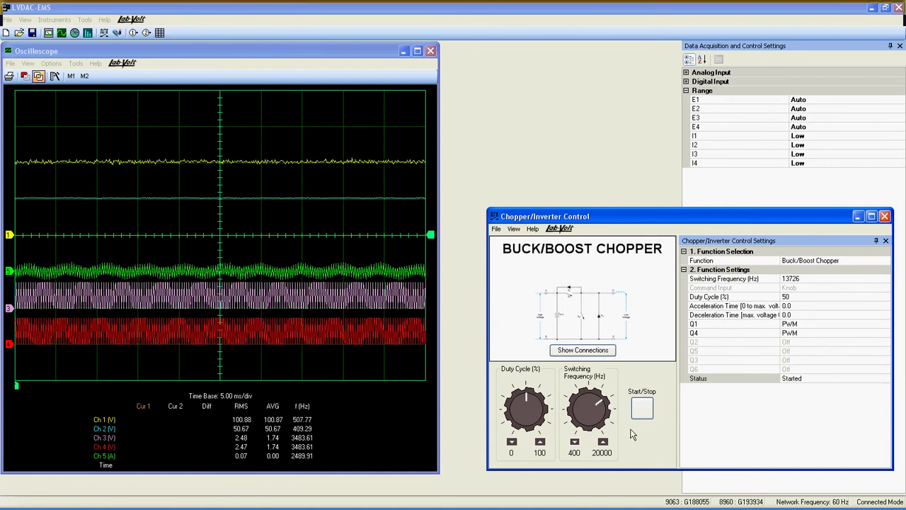
click(642, 410)
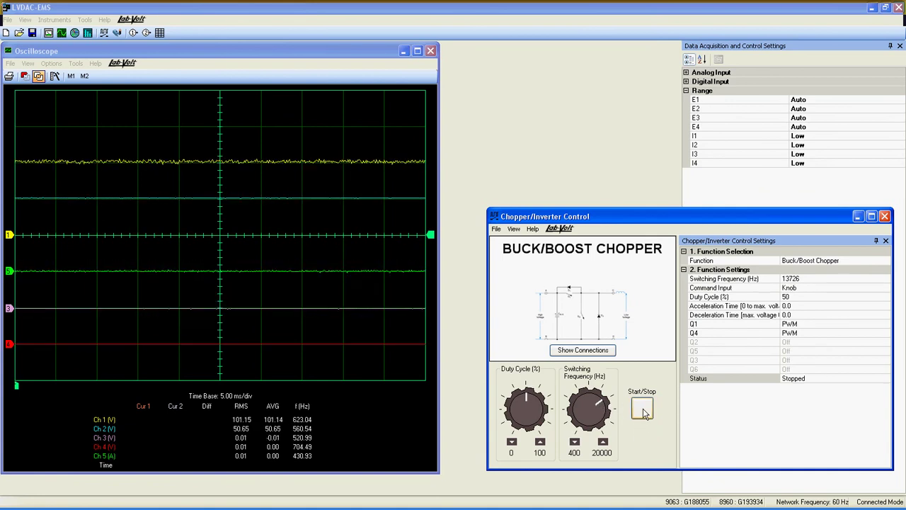